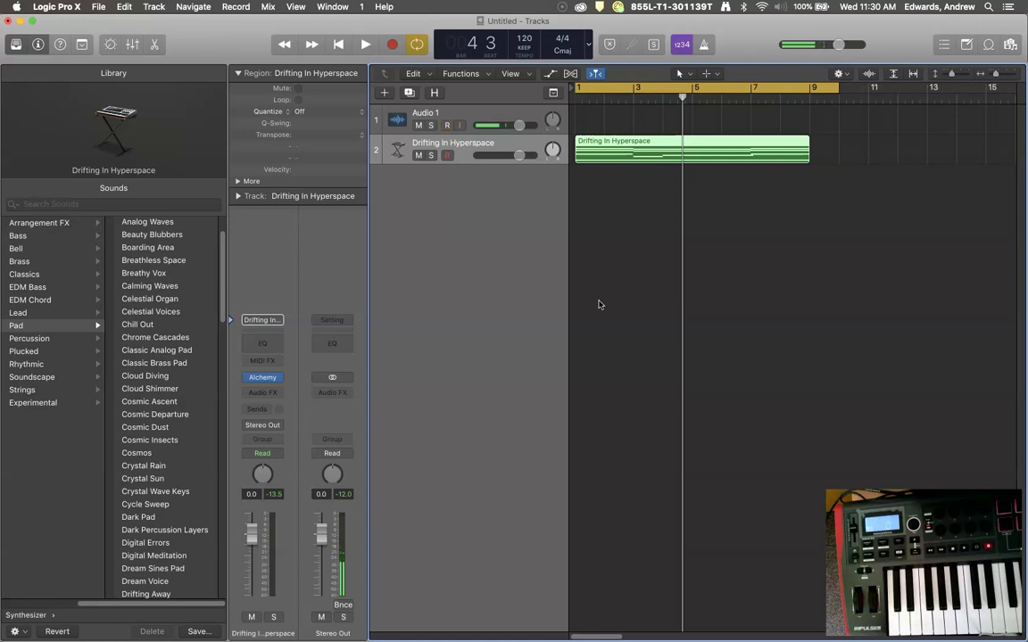
Hide the sound library and play the Drifting In Hyperspace region from the start of the project
click(15, 44)
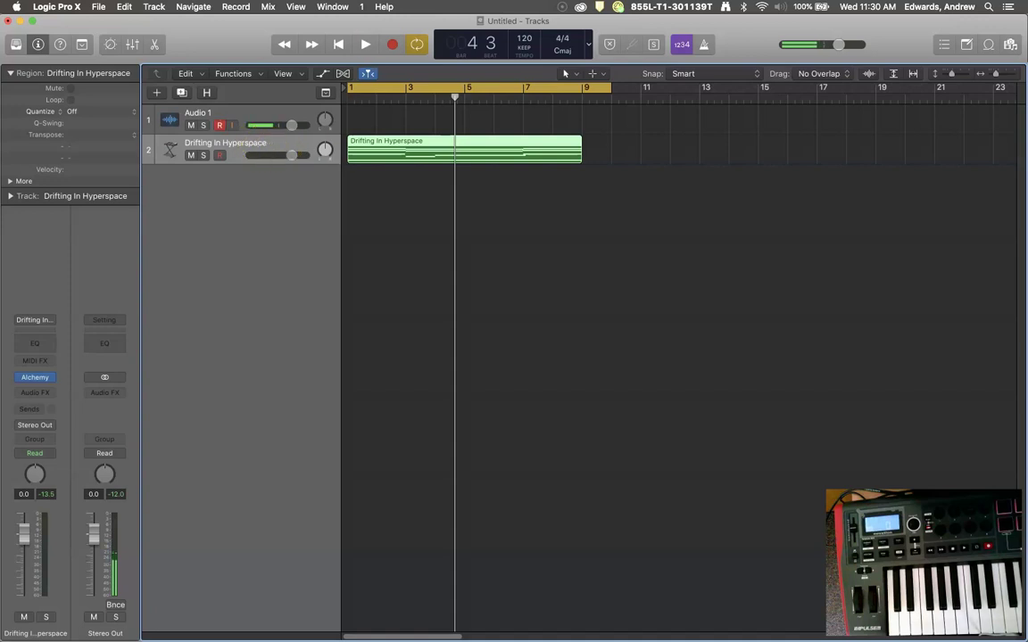
click(338, 44)
click(365, 43)
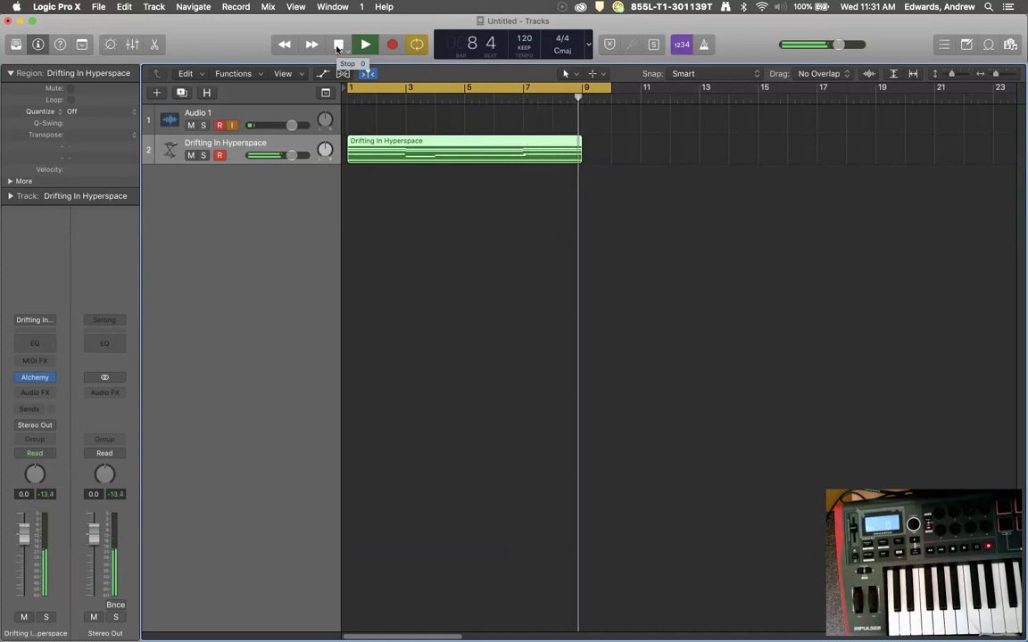
click(338, 44)
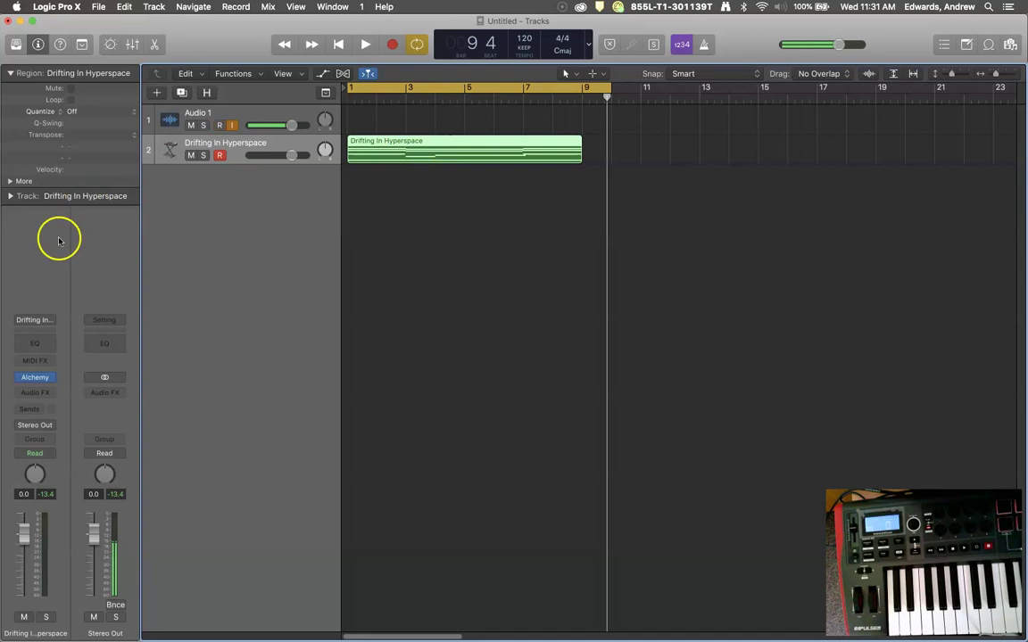
Add a Channel EQ to the Drifting In Hyperspace track and place its window below the track regions
click(41, 347)
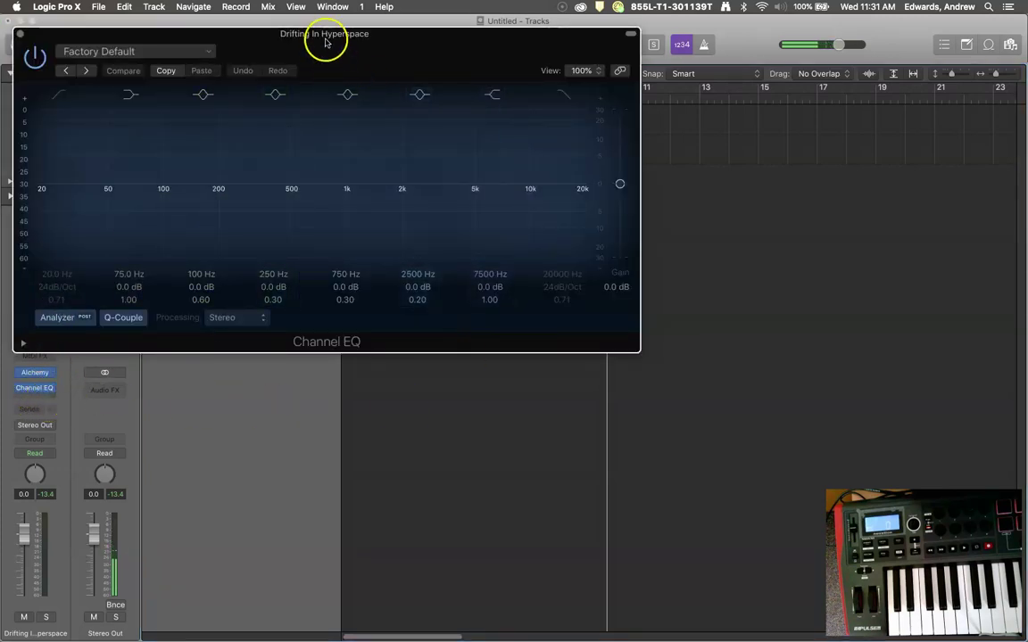
drag(329, 41, 523, 245)
click(247, 508)
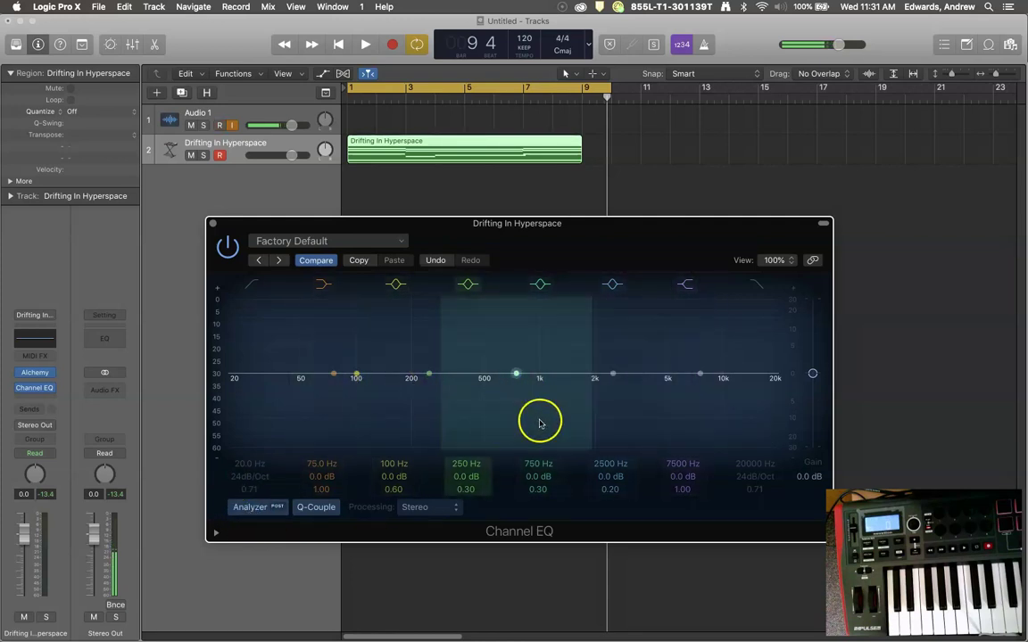
Play the region from the start to examine its frequency spectrum in the EQ analyzer
click(338, 45)
click(365, 45)
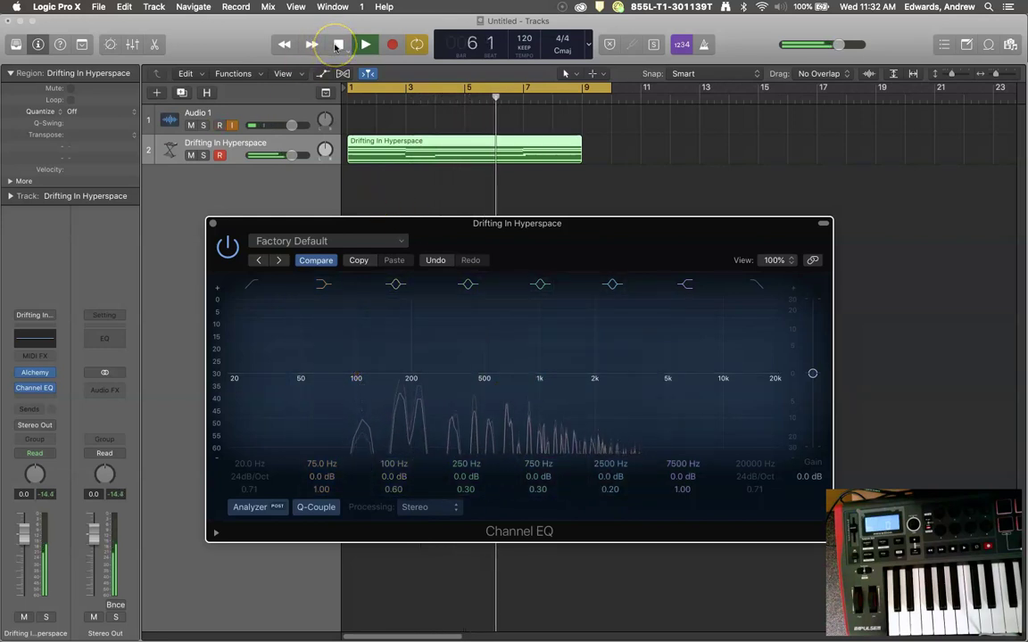
click(337, 45)
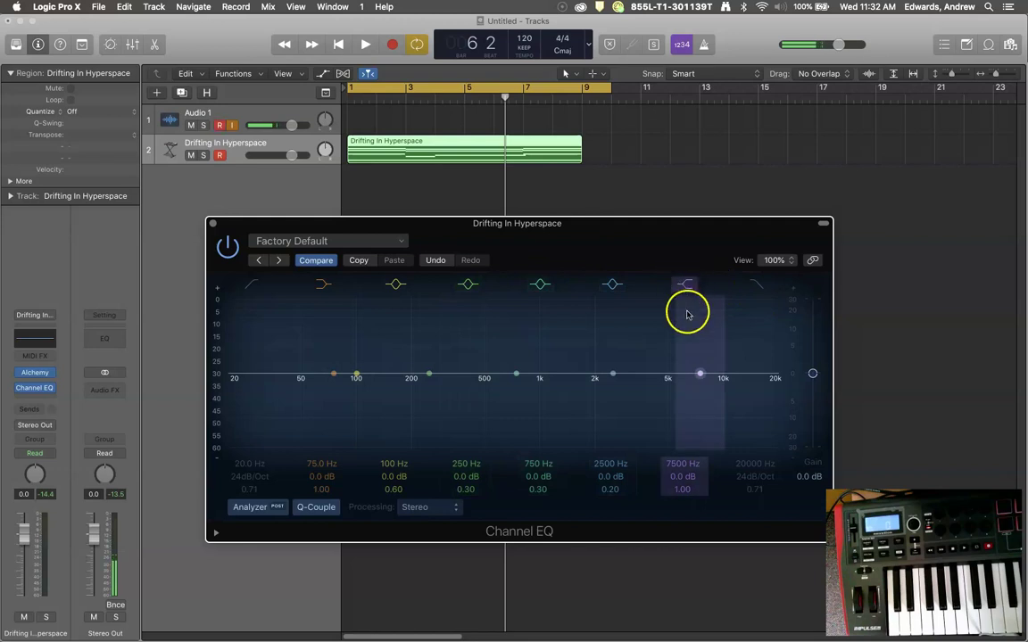
Boost the EQ's high shelf to +10.5 dB at 7700 Hz and its low shelf to +9.0 dB at 350 Hz
drag(698, 371, 702, 343)
drag(335, 370, 328, 346)
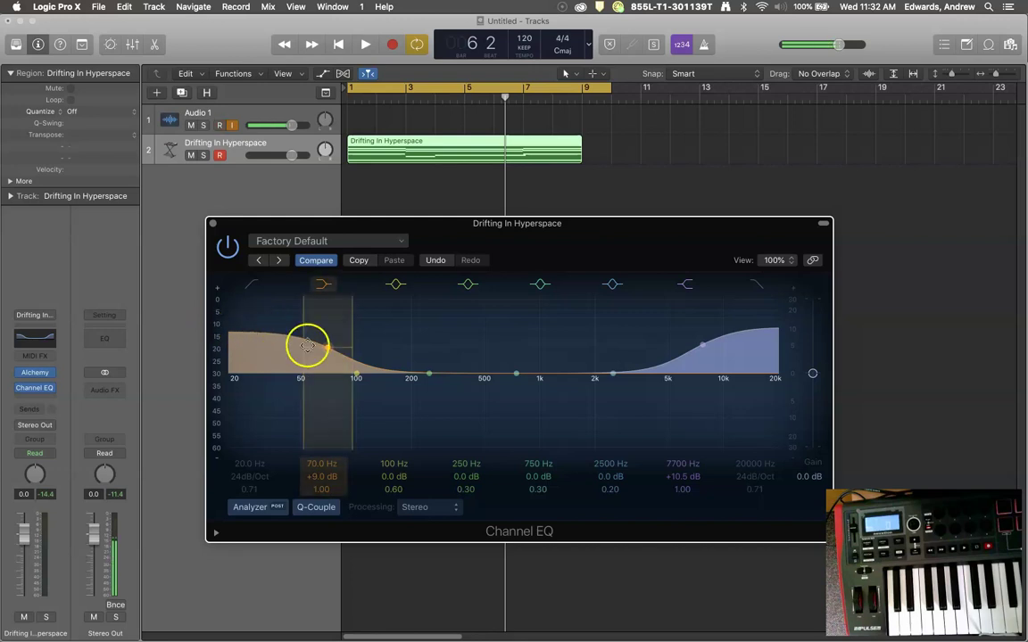
drag(327, 348, 421, 345)
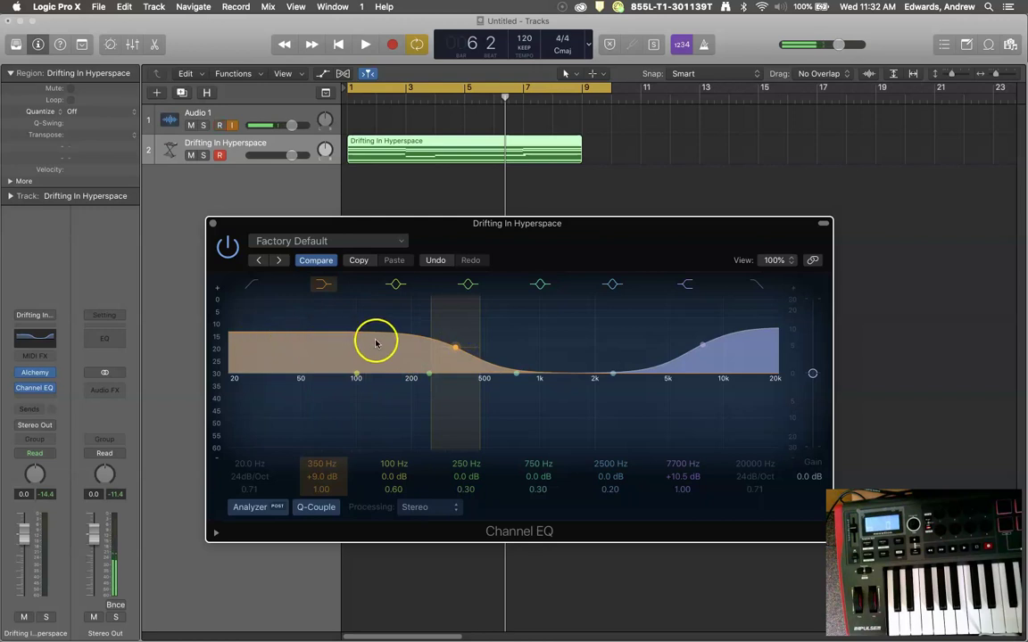
Flatten both shelves to 0.0 dB, with the low shelf at 49.5 Hz and the high shelf at 8700 Hz
drag(453, 350, 300, 377)
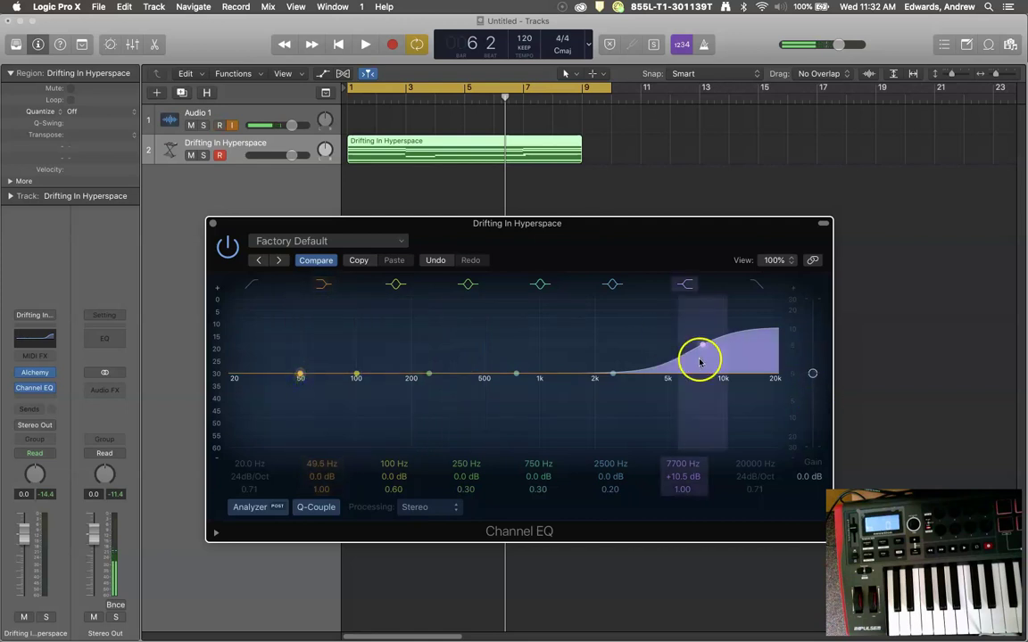
drag(702, 348, 714, 379)
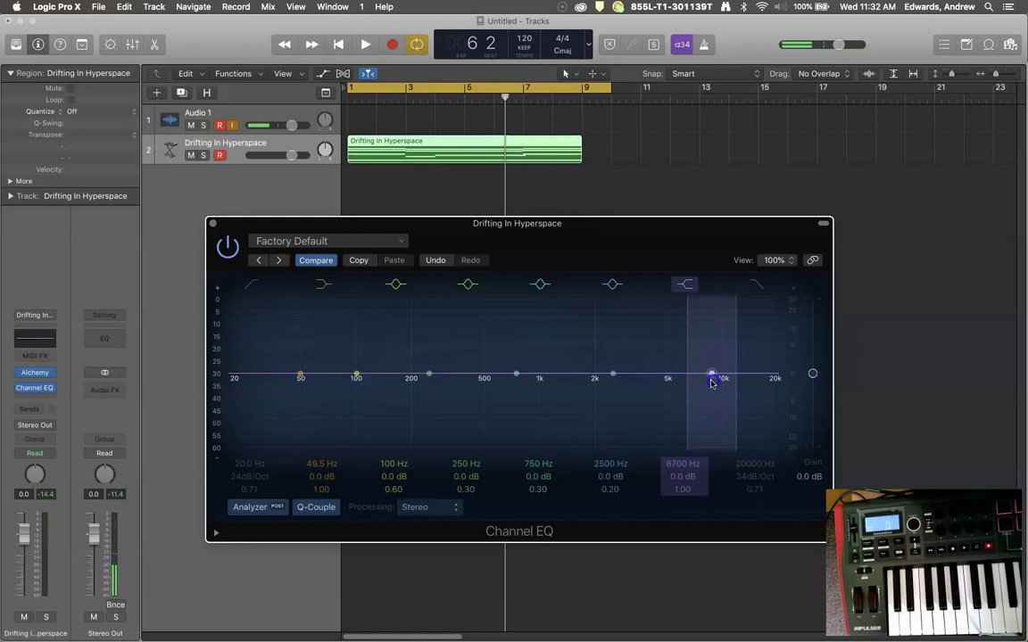
Move the 250 Hz peak band to about 380 Hz, narrow its Q to 34.0 and boost it to +15.5 dB
click(440, 376)
drag(429, 377, 461, 372)
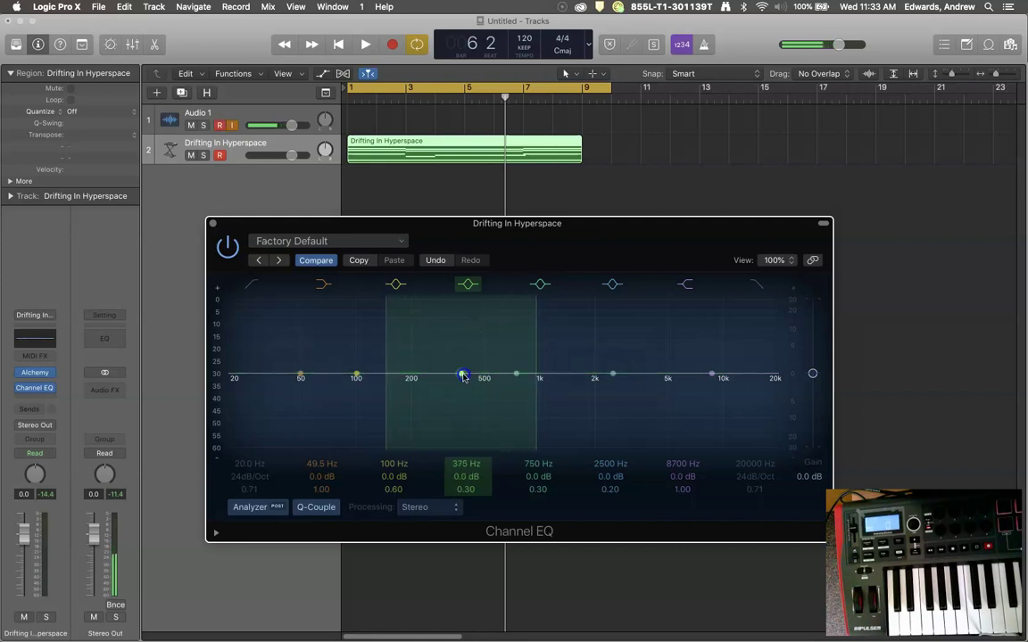
click(302, 376)
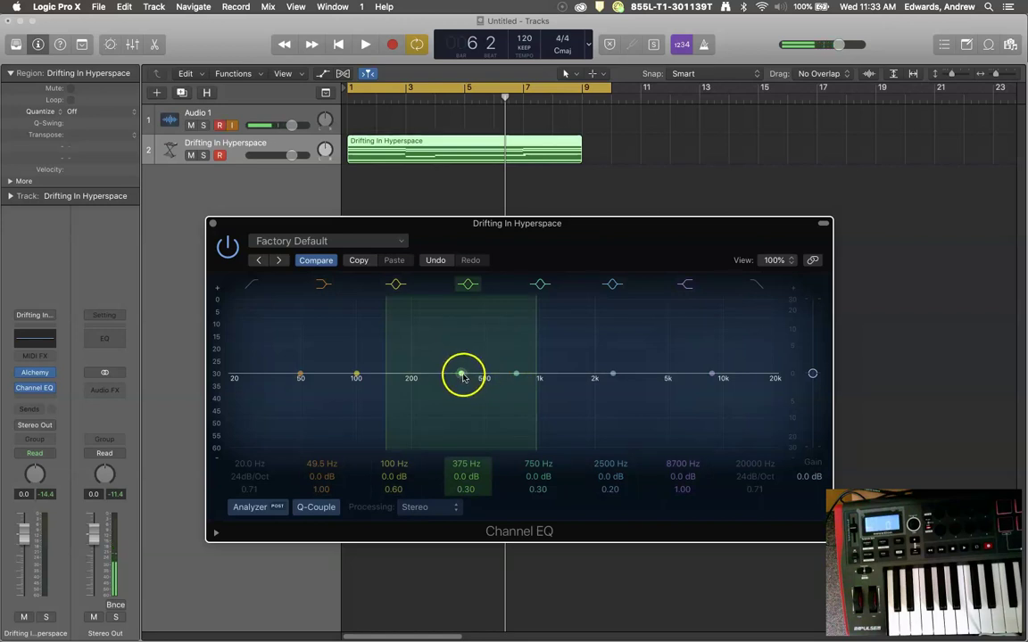
scroll(463, 492, up, 15)
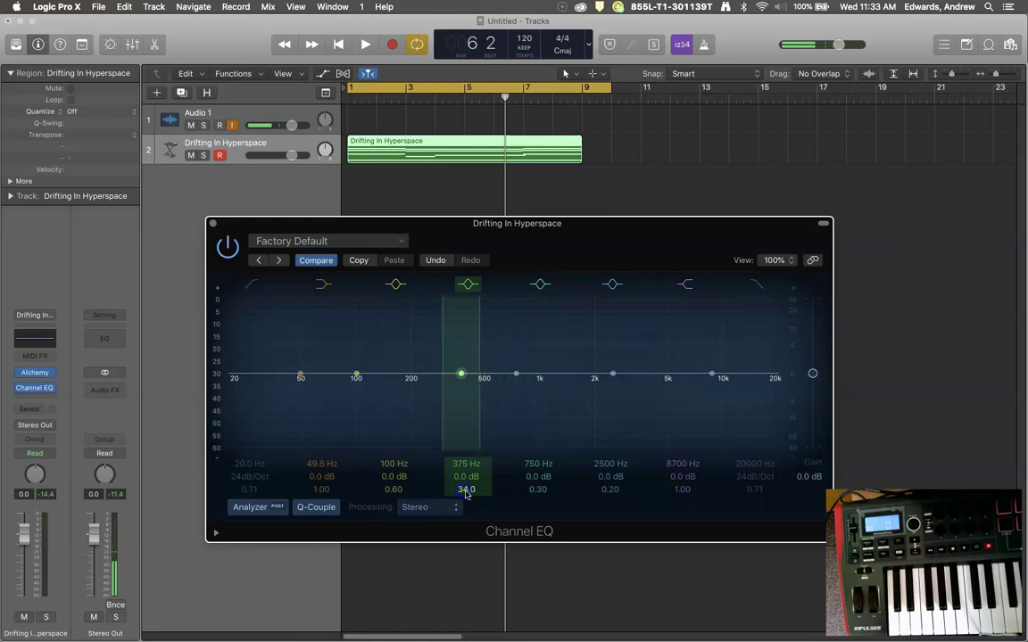
drag(457, 371, 459, 326)
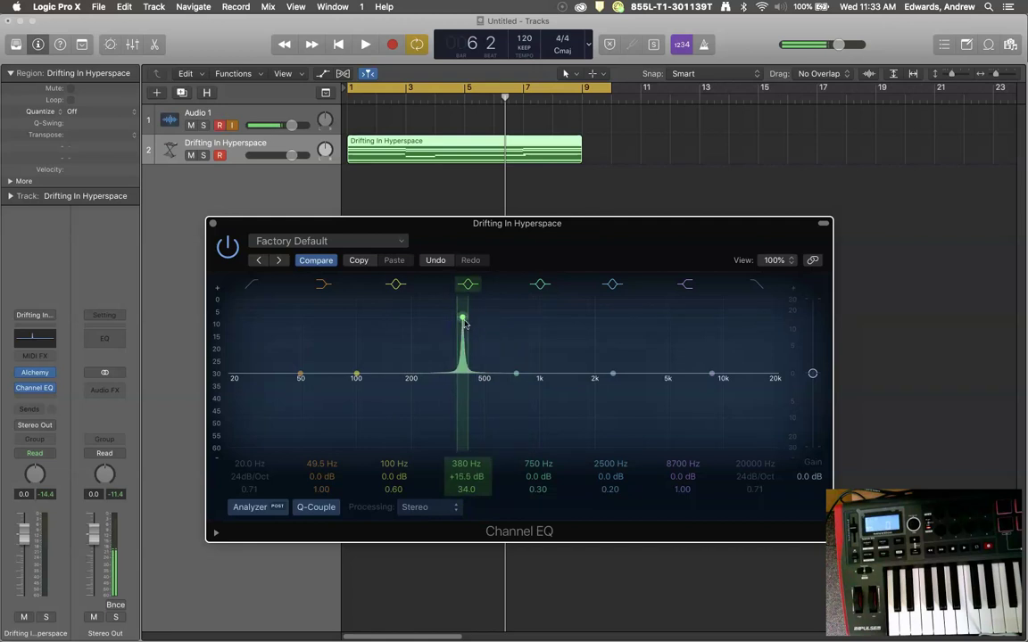
Reshape the narrow green peak band to a +9.0 dB boost at 390 Hz with a wider Q of 1.20
drag(465, 352, 465, 375)
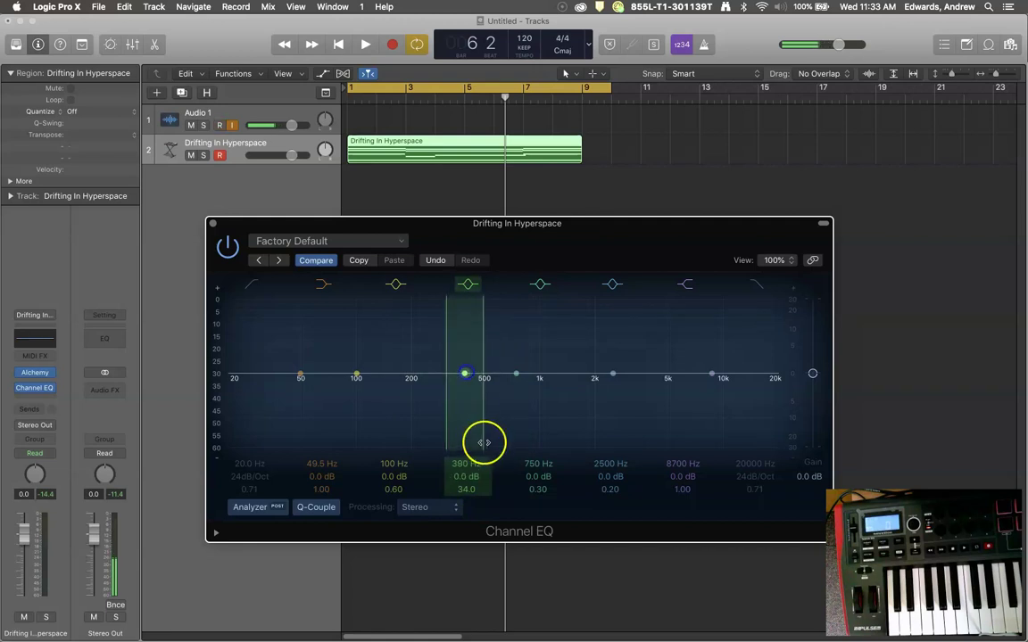
scroll(465, 489, down, 10)
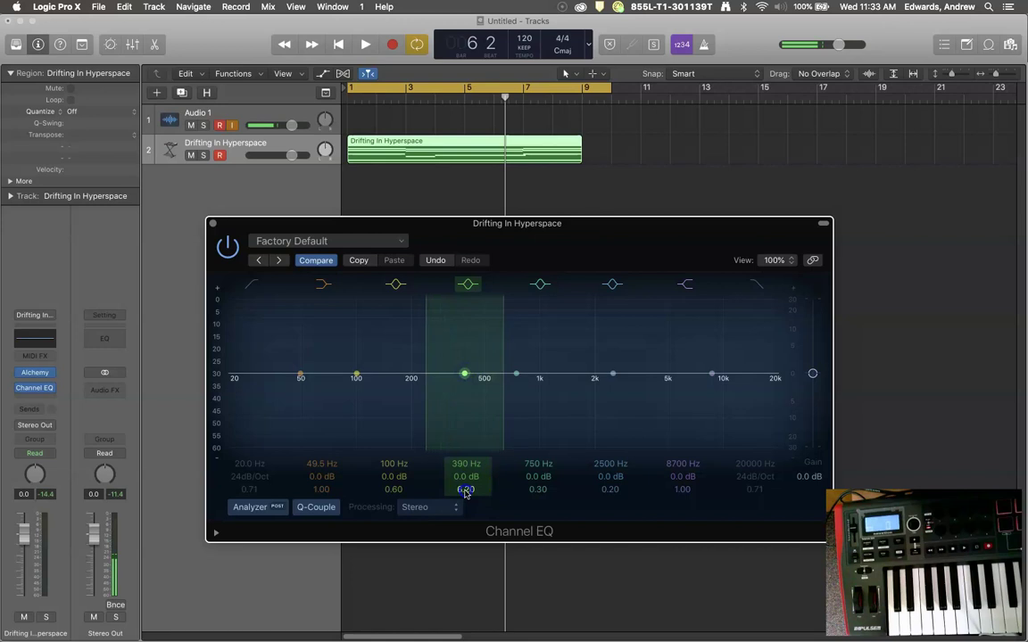
drag(464, 374, 464, 340)
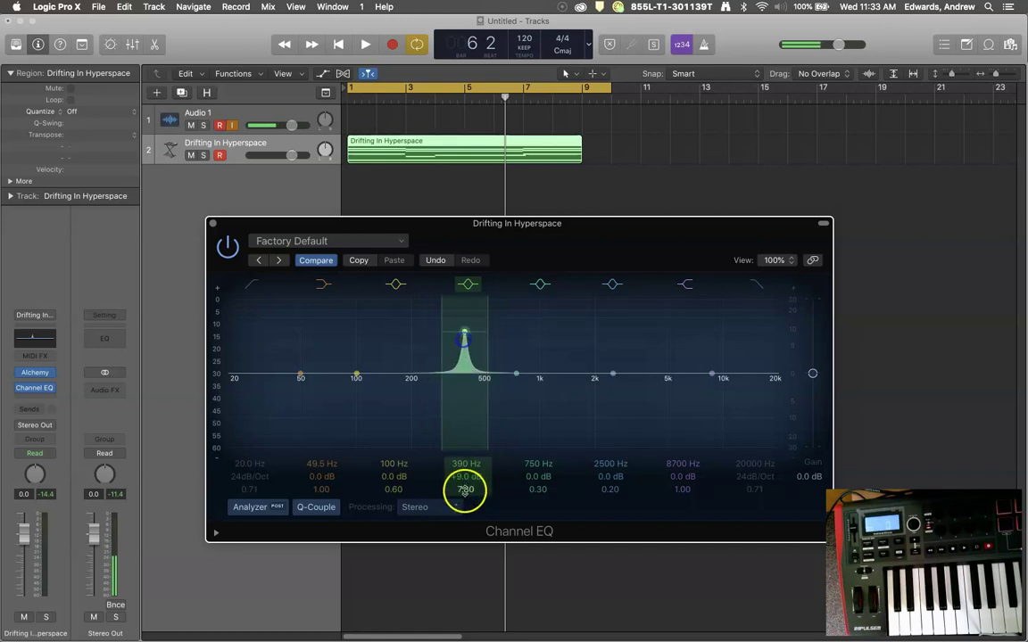
scroll(466, 489, down, 8)
drag(468, 490, 469, 488)
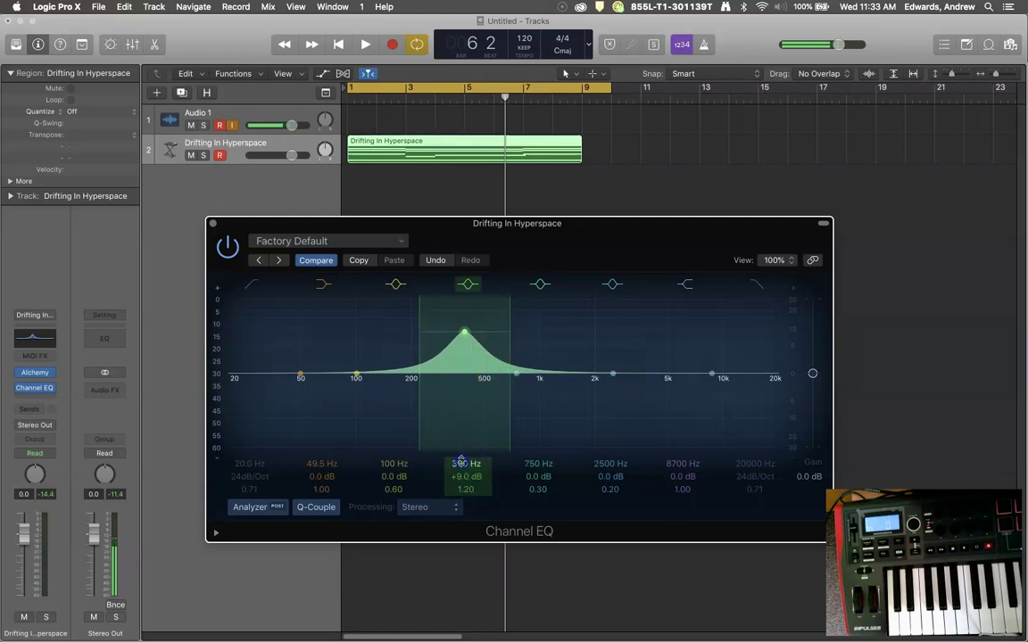
Sweep the green peak band's frequency up and down, settling at 275 Hz
scroll(460, 462, down, 5)
scroll(460, 463, up, 15)
scroll(461, 463, down, 8)
scroll(461, 463, down, 8)
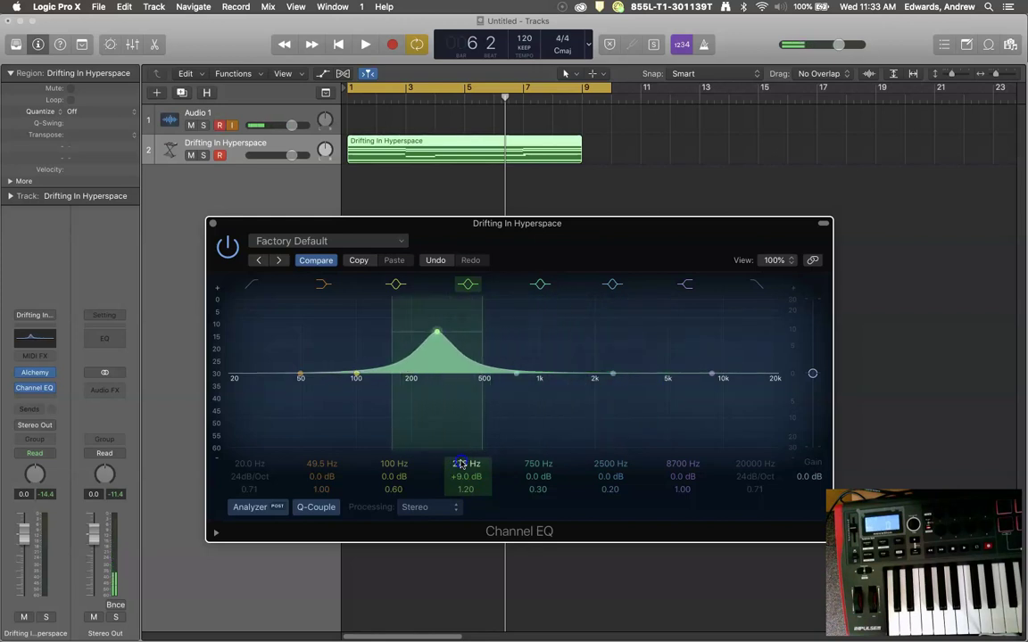
Sweep the 275 Hz peak band's gain between cut and boost, and settle it at 0.0 dB
drag(469, 476, 470, 479)
scroll(467, 477, down, 10)
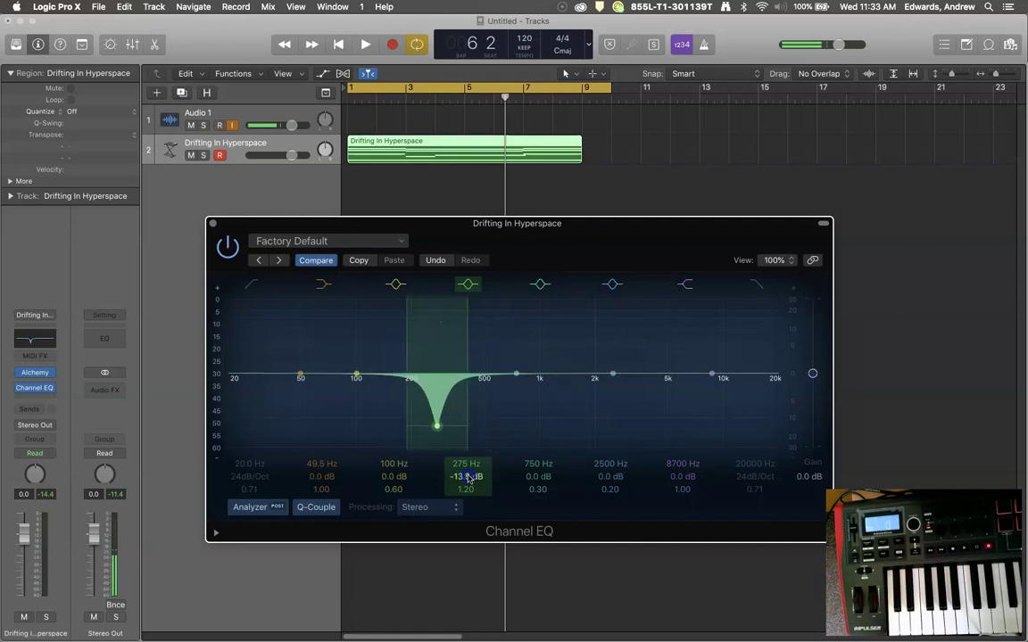
scroll(468, 477, up, 10)
scroll(468, 477, down, 11)
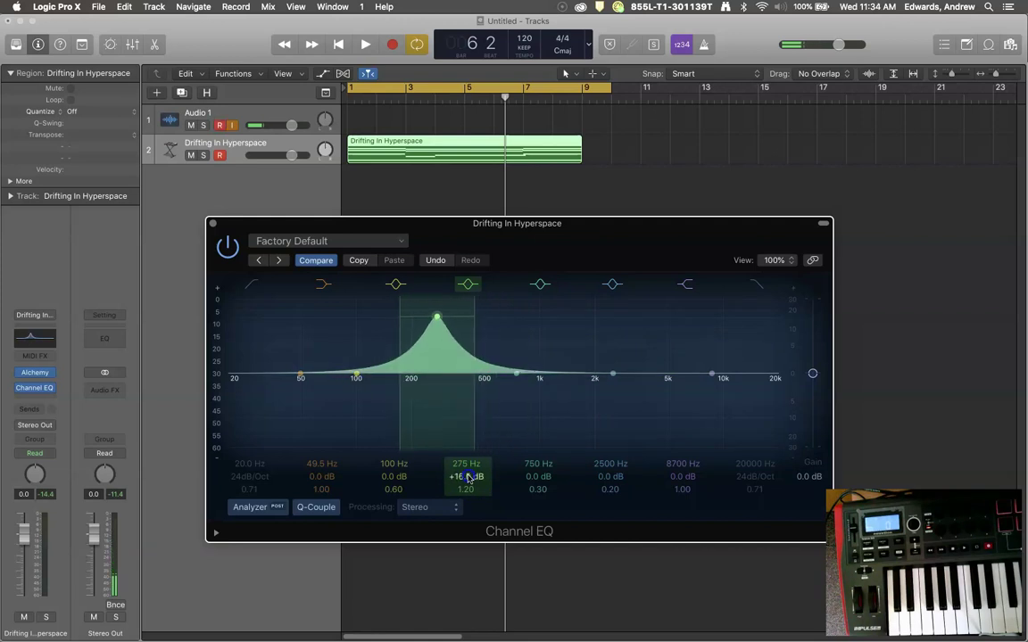
scroll(467, 479, up, 1)
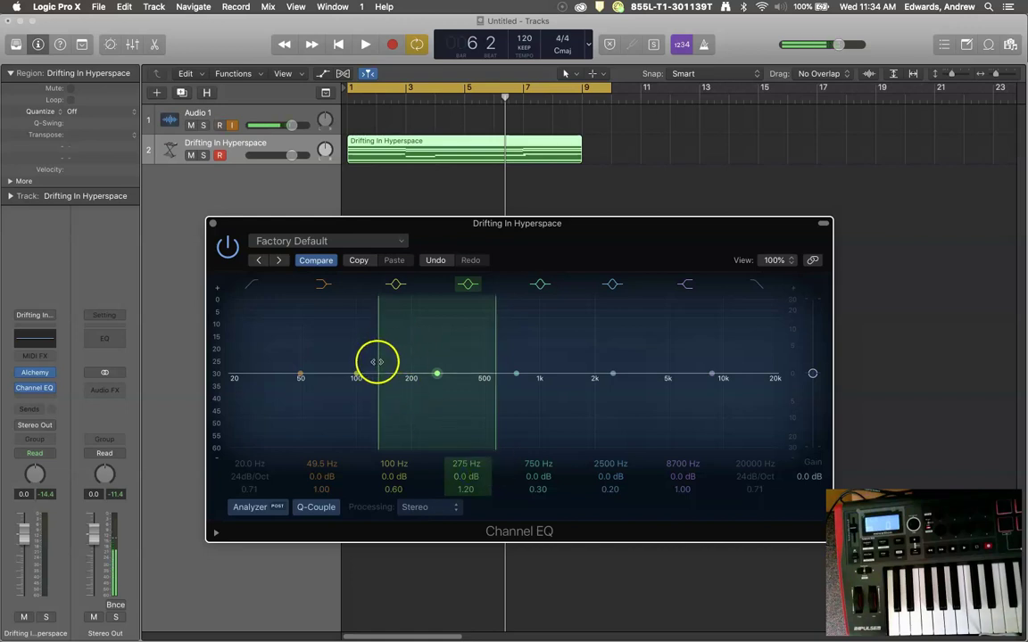
Enable the high-pass filter and raise its cutoff to 56 Hz with a Q of 0.75
click(252, 287)
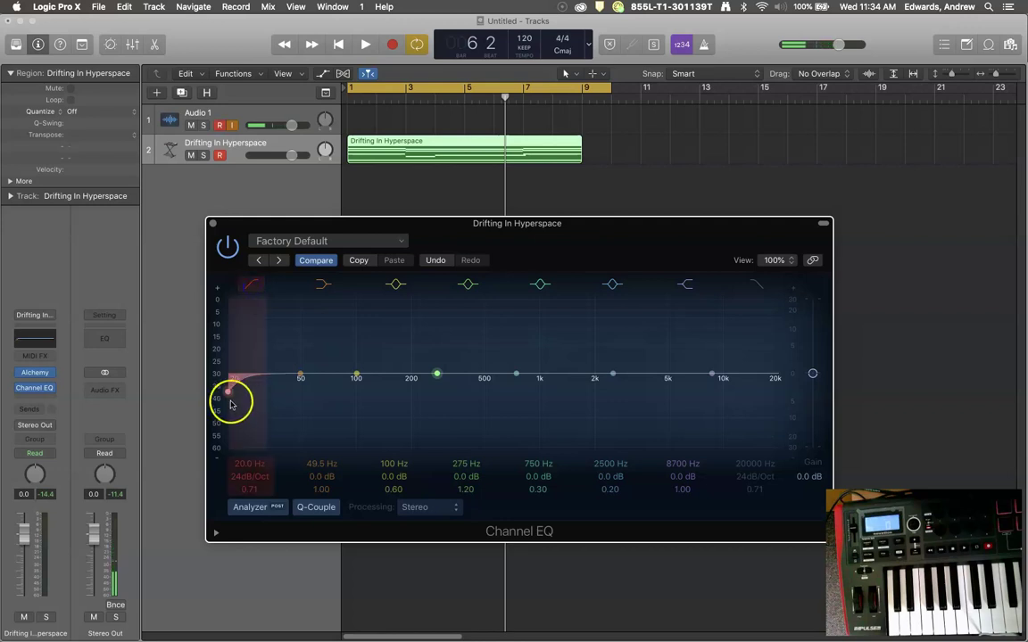
drag(238, 392, 314, 394)
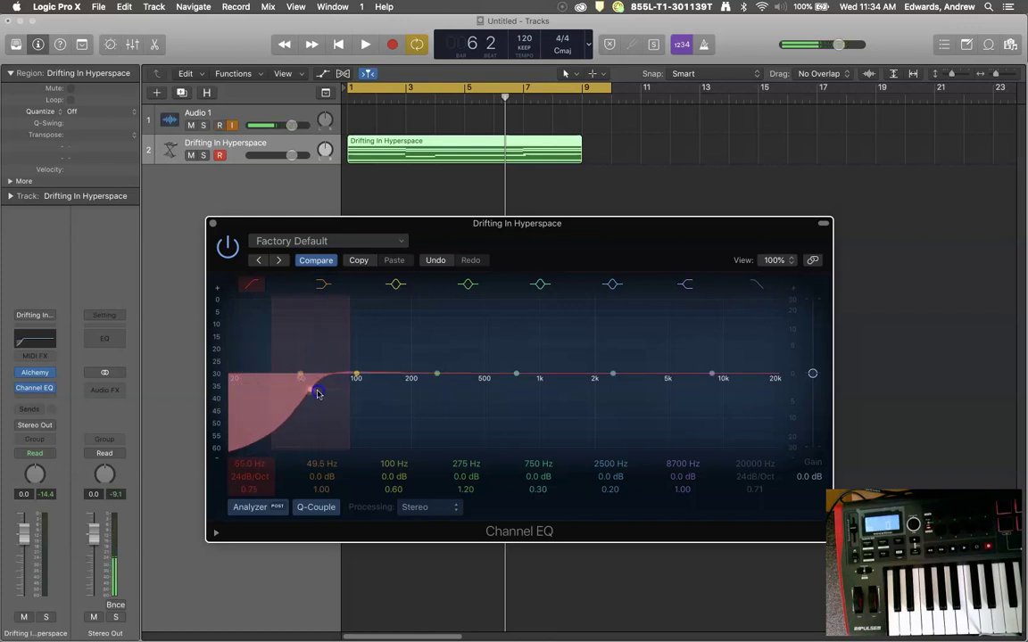
drag(269, 395, 262, 395)
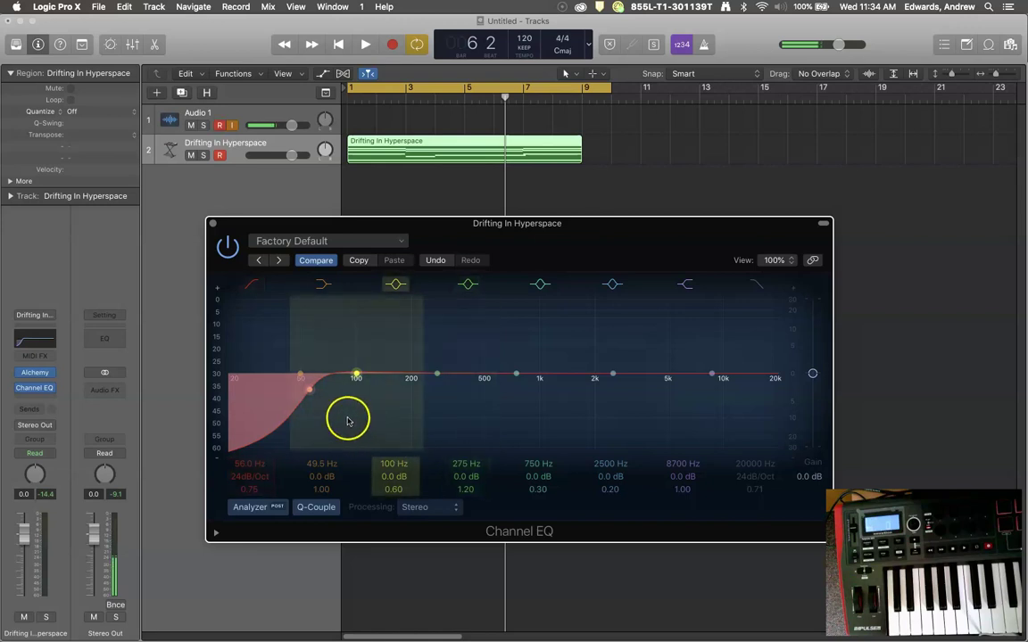
Enable the low-pass filter and lower its cutoff to 2600 Hz with a Q of 0.75
click(758, 284)
drag(776, 393, 603, 393)
click(462, 413)
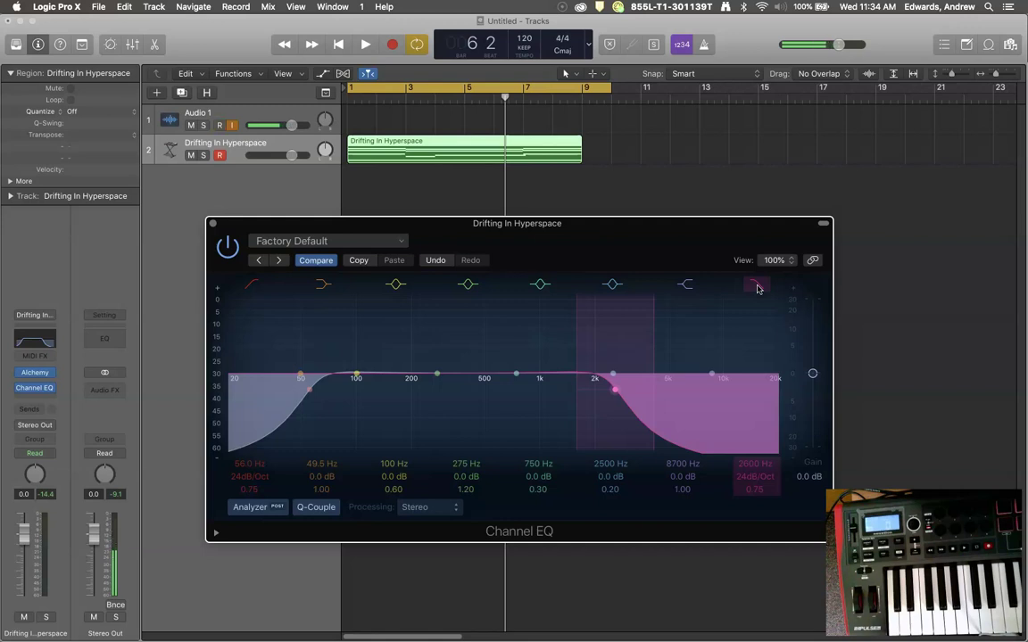
click(600, 437)
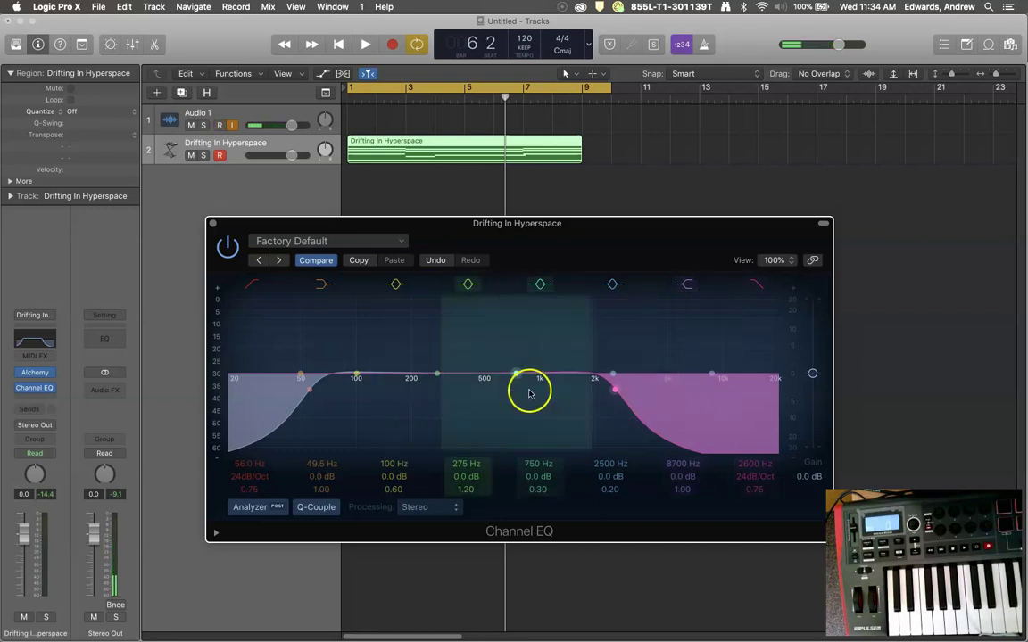
Return the low-pass cutoff to 20000 Hz and switch off both the low-pass and high-pass filters
drag(614, 392, 796, 395)
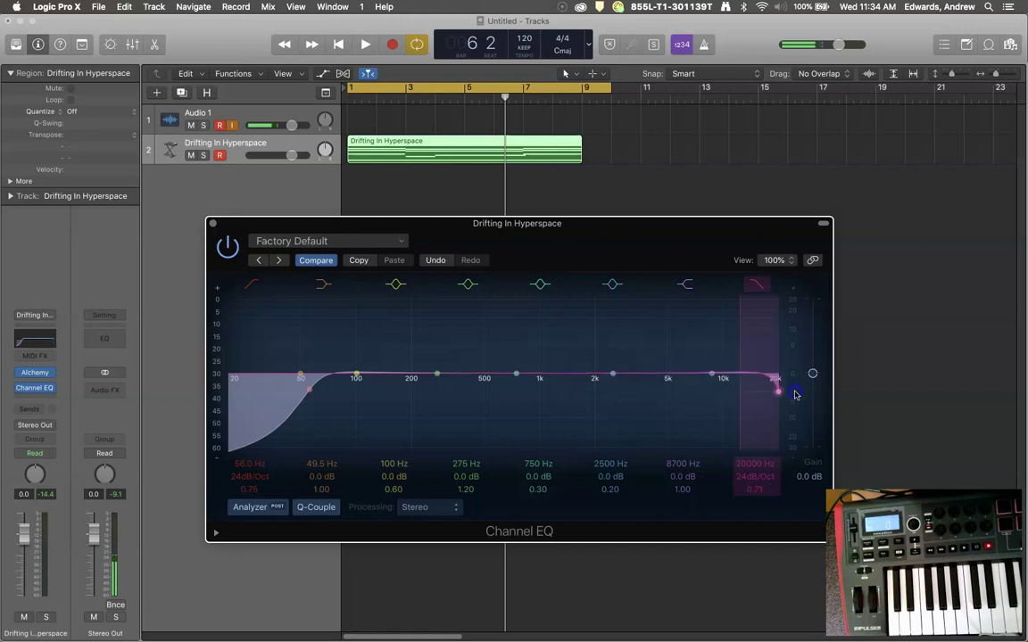
click(757, 284)
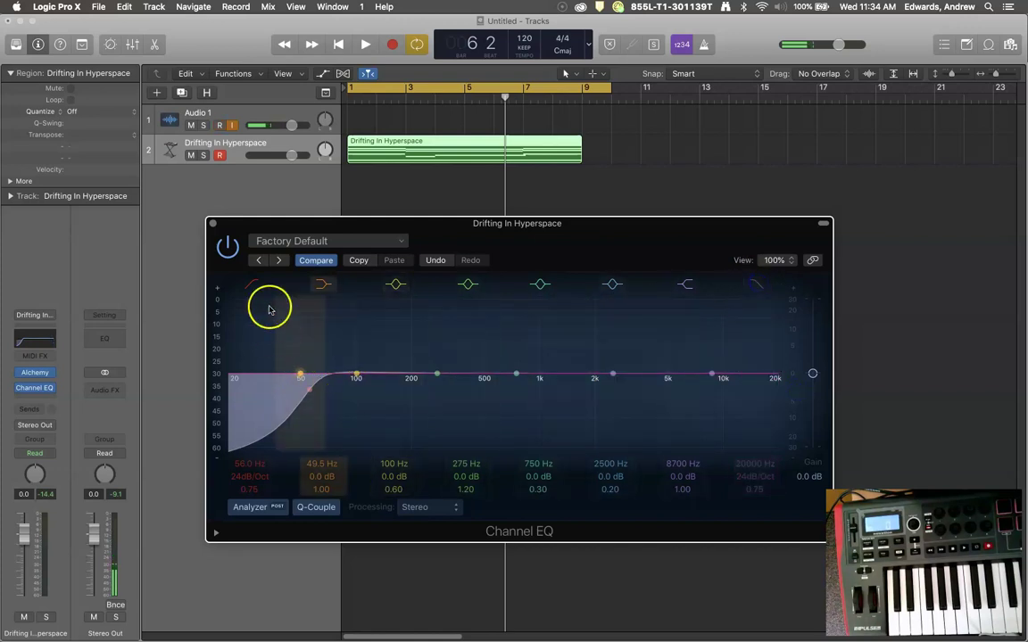
click(252, 284)
click(321, 285)
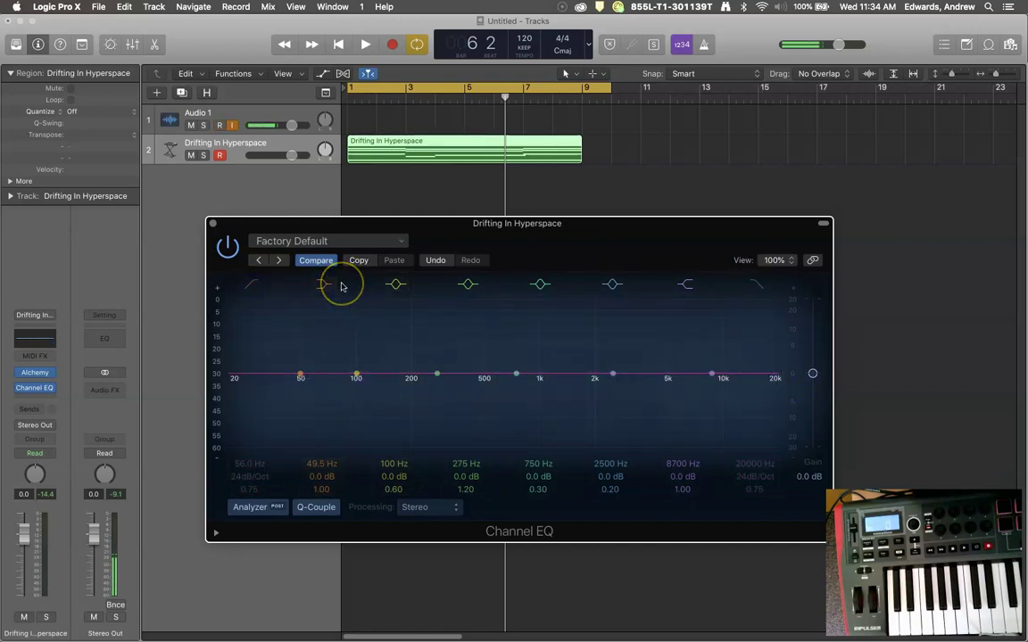
click(361, 344)
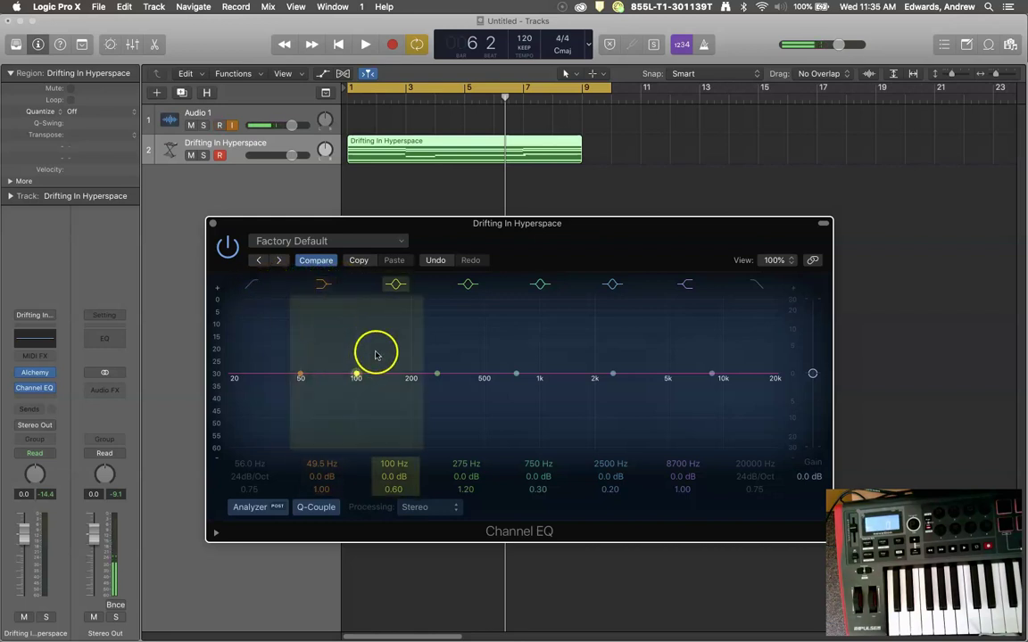
During playback, move the high shelf to 16400 Hz and dip the 750 Hz peak band before flattening it near 830 Hz
key(space)
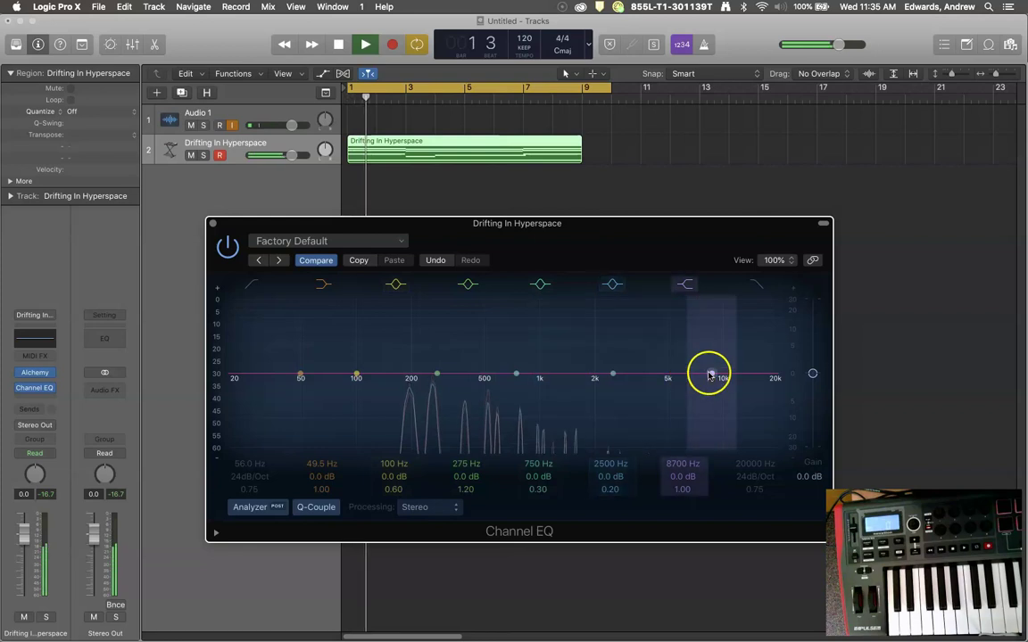
drag(711, 373, 762, 374)
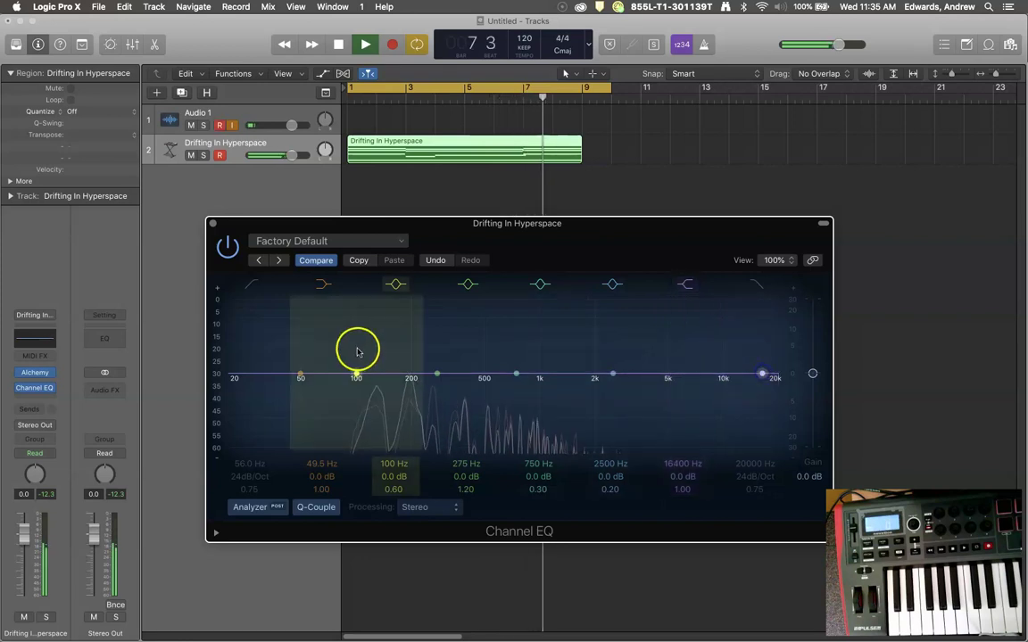
drag(515, 373, 511, 402)
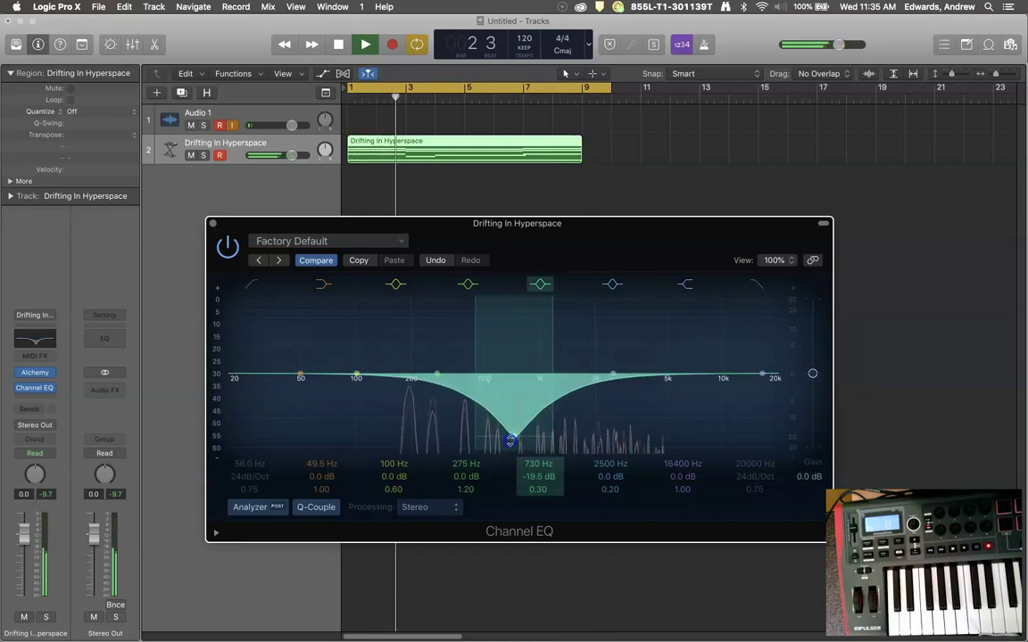
drag(511, 429, 522, 376)
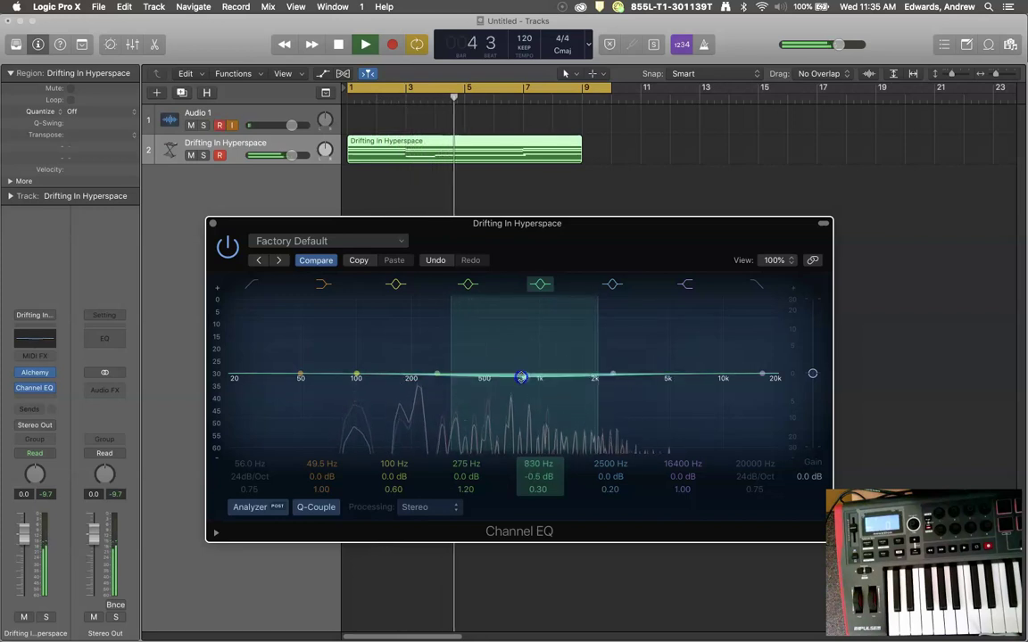
Move the 275 Hz peak band to 285 Hz at -0.5 dB and the low shelf to 76 Hz
mouse_move(437, 373)
mouse_down()
mouse_move(454, 334)
mouse_move(473, 332)
mouse_move(796, 333)
mouse_move(733, 314)
mouse_move(572, 298)
mouse_move(455, 300)
mouse_move(419, 309)
mouse_move(712, 309)
mouse_move(772, 297)
mouse_move(612, 308)
mouse_move(454, 375)
mouse_up()
drag(297, 372, 330, 372)
Try out the low-pass filter's resonance at 20000 Hz, leaving its Q at 0.98, and switch the filter off
click(757, 281)
drag(767, 395, 771, 309)
click(755, 284)
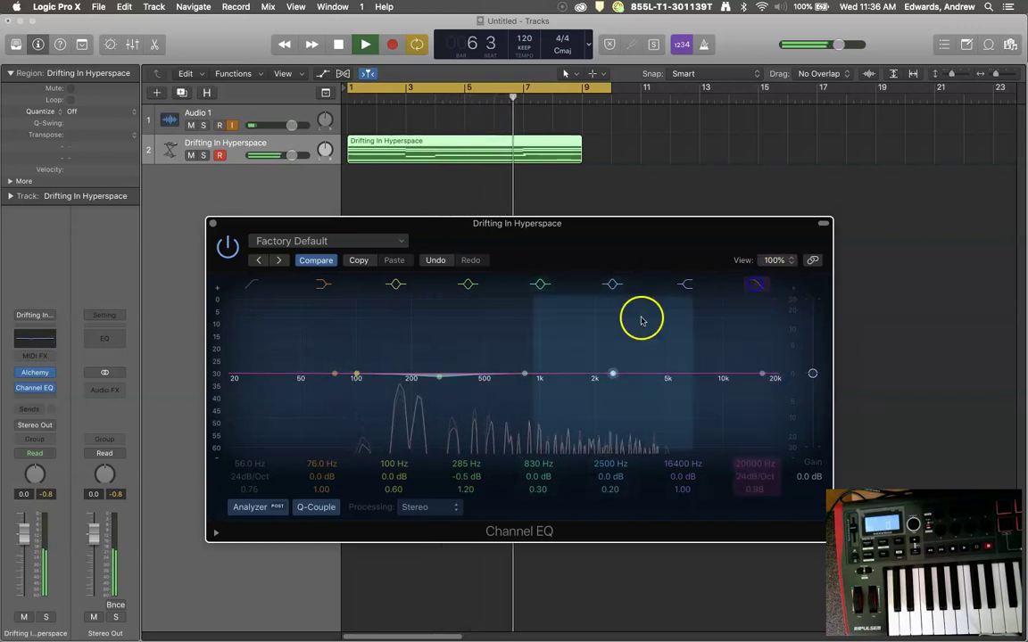
Try out the high-pass filter's resonance, ending at 20 Hz with a Q of 1.30, and switch the filter off
click(252, 284)
drag(310, 392, 253, 289)
click(252, 289)
Stop playback and set the 285 Hz peak band's gain to 0.0 dB
click(338, 44)
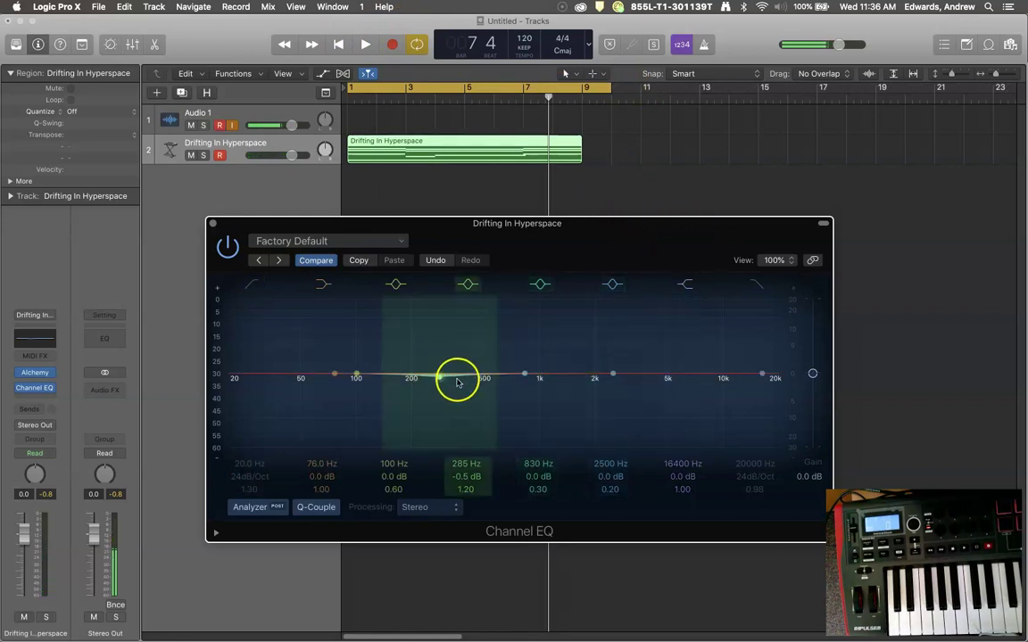
drag(437, 381, 438, 377)
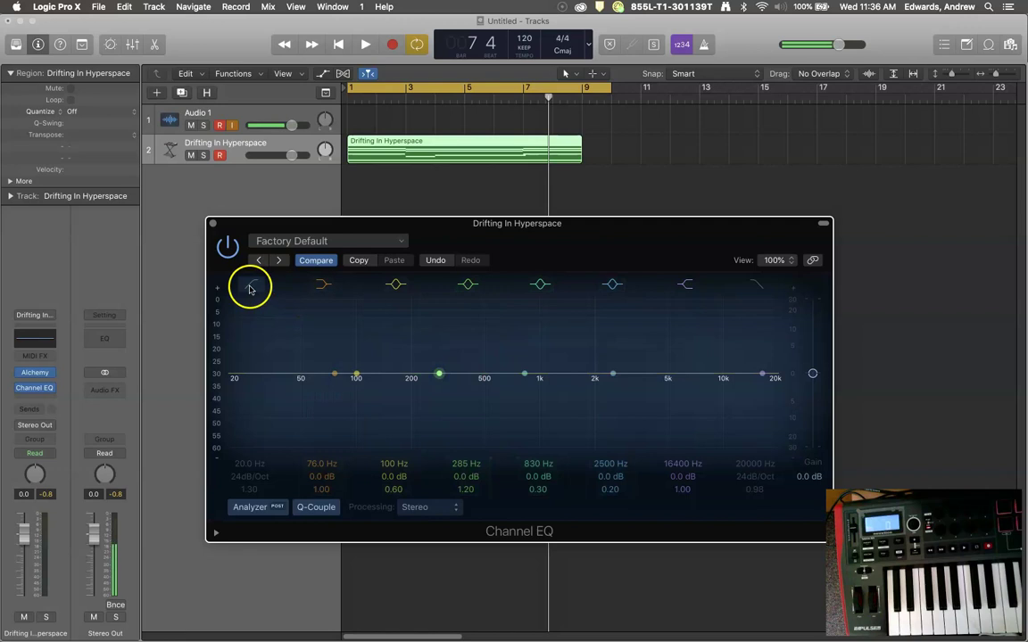